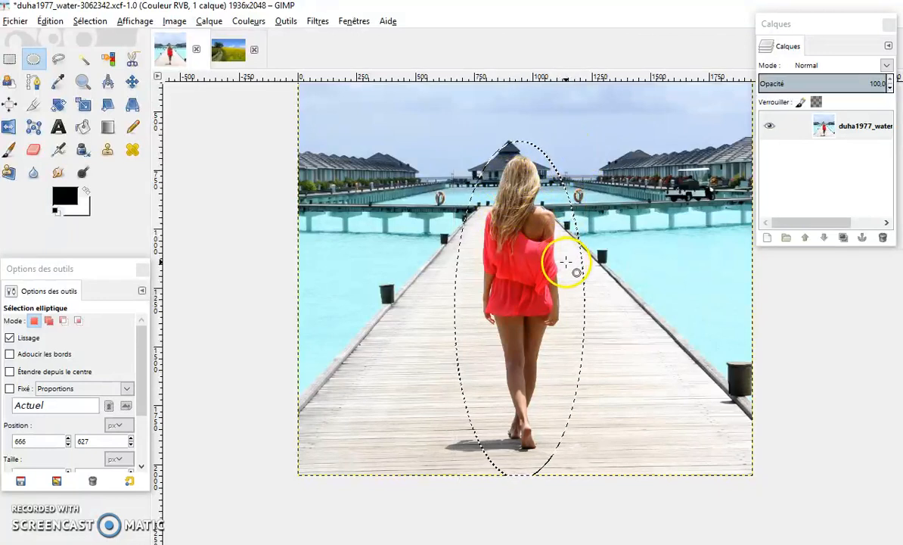
- Subtract the boardwalk areas on both sides of the woman from the elliptical selection with Fuzzy Select
click(83, 59)
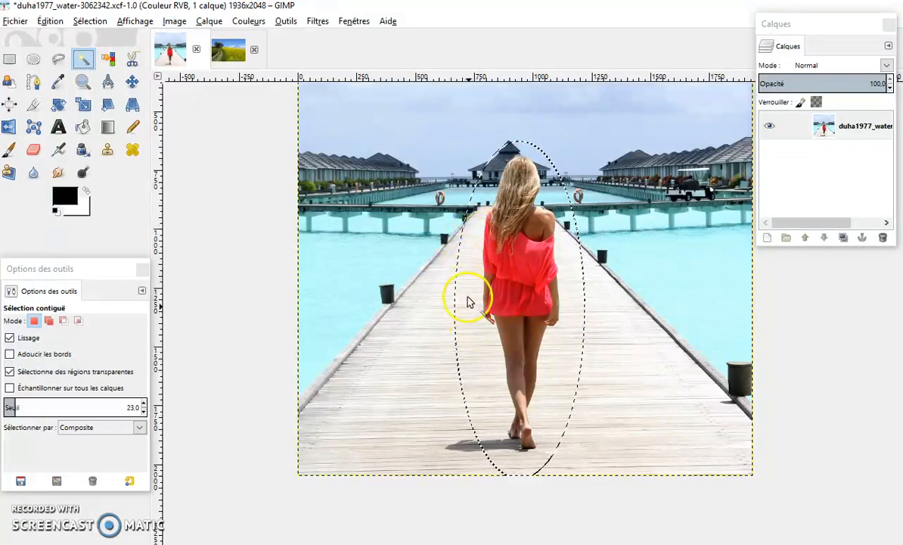
ctrl+click(479, 364)
ctrl+click(552, 359)
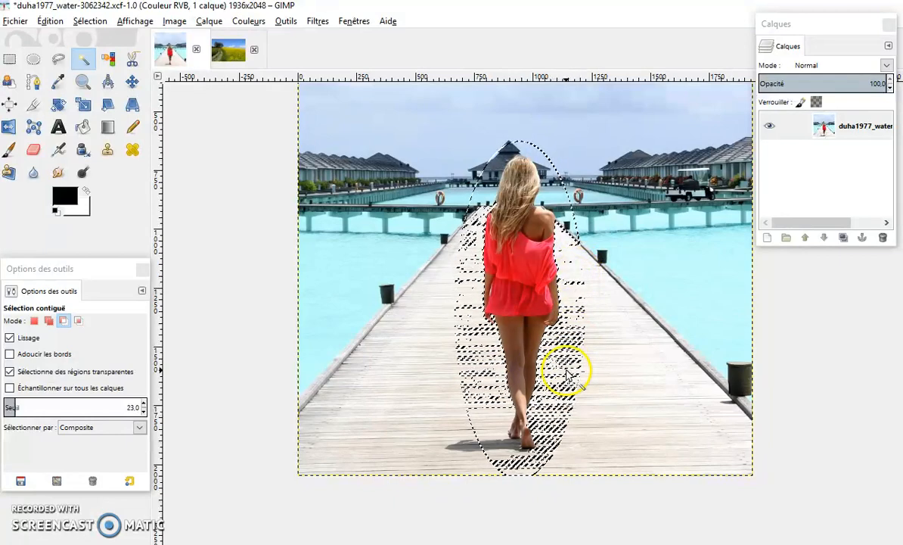
- Remove leftover boardwalk fragments beside the woman's left arm from the selection with Free Select, undoing and redrawing the first outline
scroll(615, 318, up, 1)
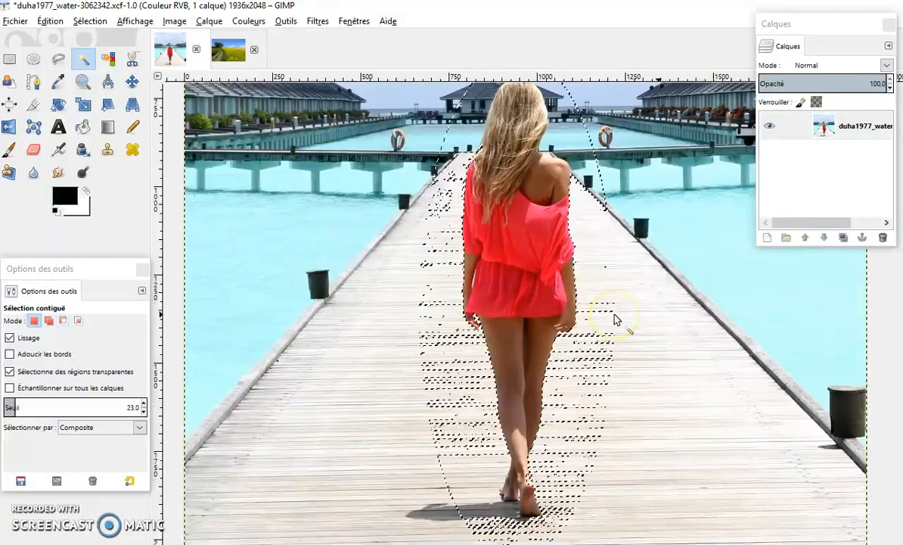
scroll(615, 319, up, 1)
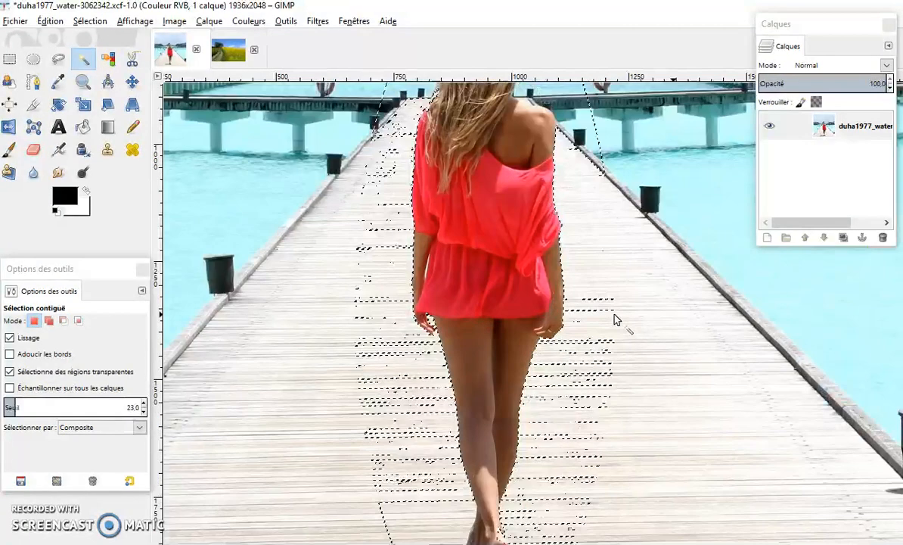
click(65, 62)
mouse_move(338, 254)
mouse_down()
mouse_move(346, 304)
mouse_move(378, 312)
mouse_move(411, 246)
mouse_move(406, 173)
mouse_move(392, 152)
mouse_move(353, 168)
mouse_move(339, 254)
mouse_up()
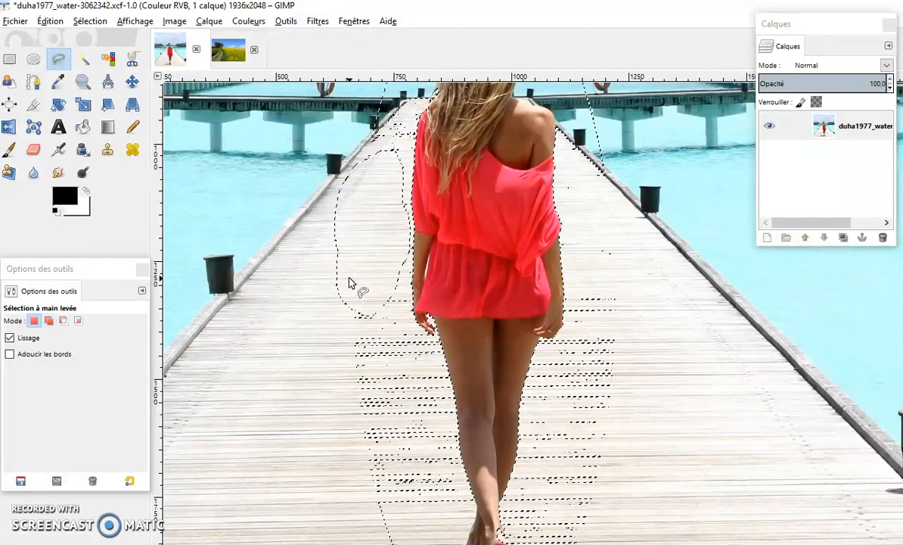
key(ctrl+z)
mouse_move(338, 243)
mouse_down()
mouse_move(342, 311)
mouse_move(387, 364)
mouse_up()
mouse_move(409, 297)
mouse_down()
mouse_move(408, 230)
mouse_move(365, 219)
mouse_move(342, 245)
mouse_up()
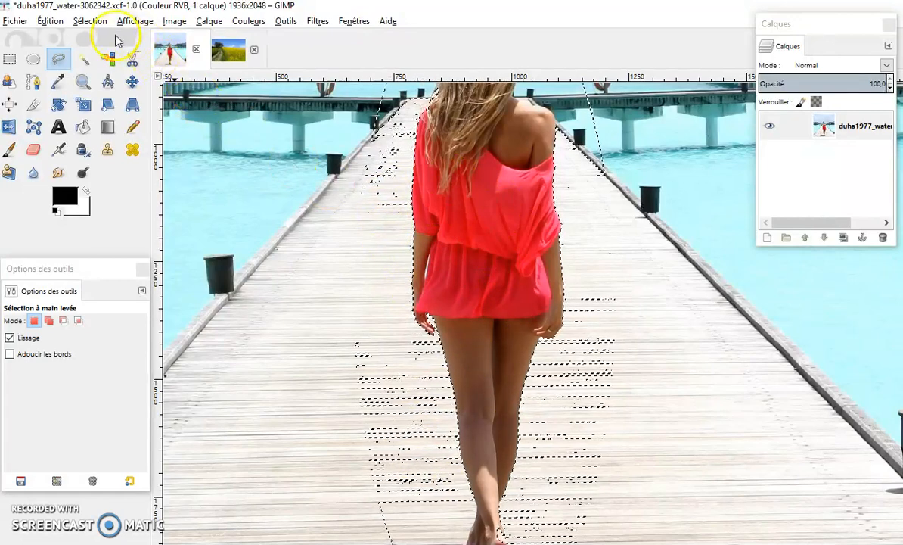
- Clear the current selection, restore the woman's clean outline from its channel as the selection, and make the photo layer active
click(97, 20)
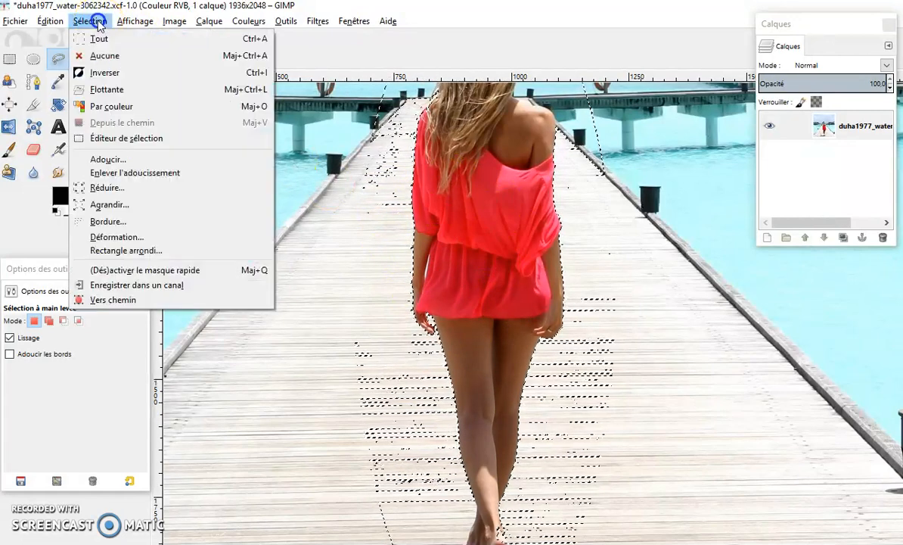
click(111, 57)
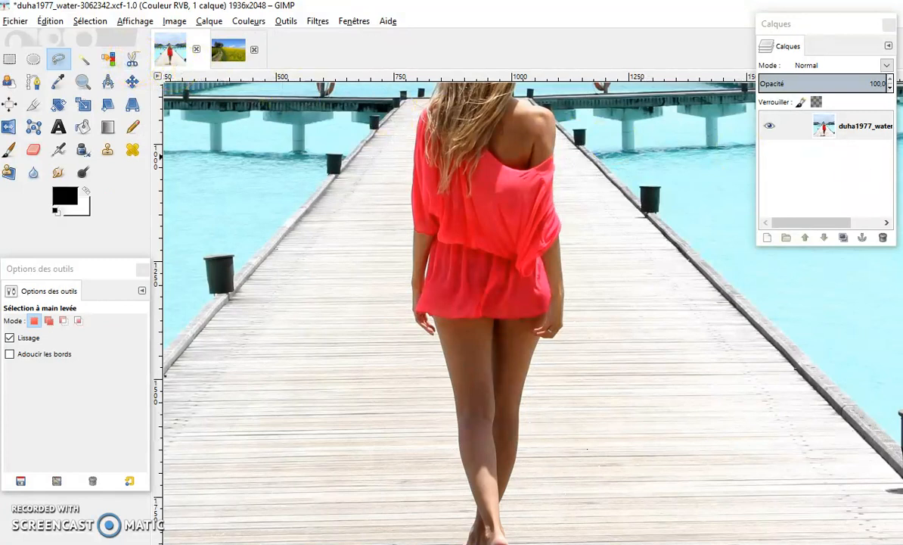
key(shift+q)
key(ctrl+z)
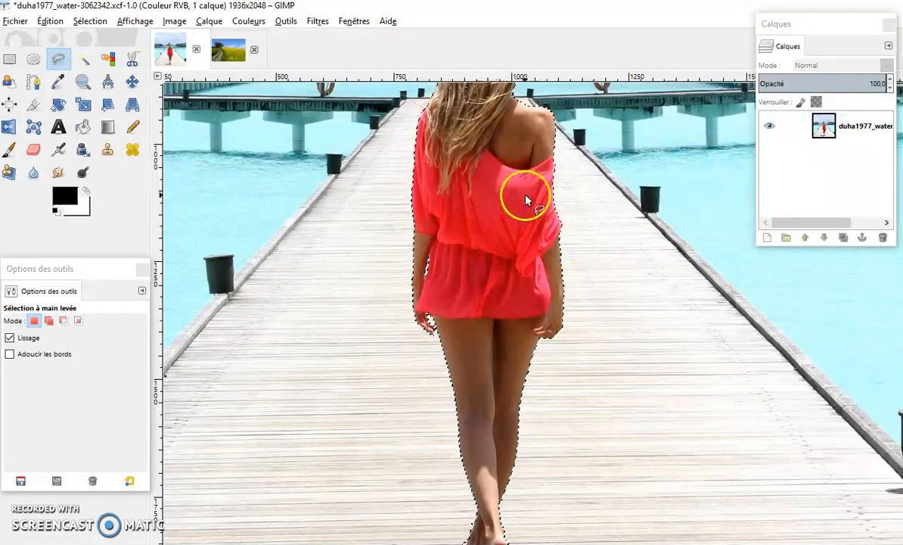
scroll(452, 221, down, 1)
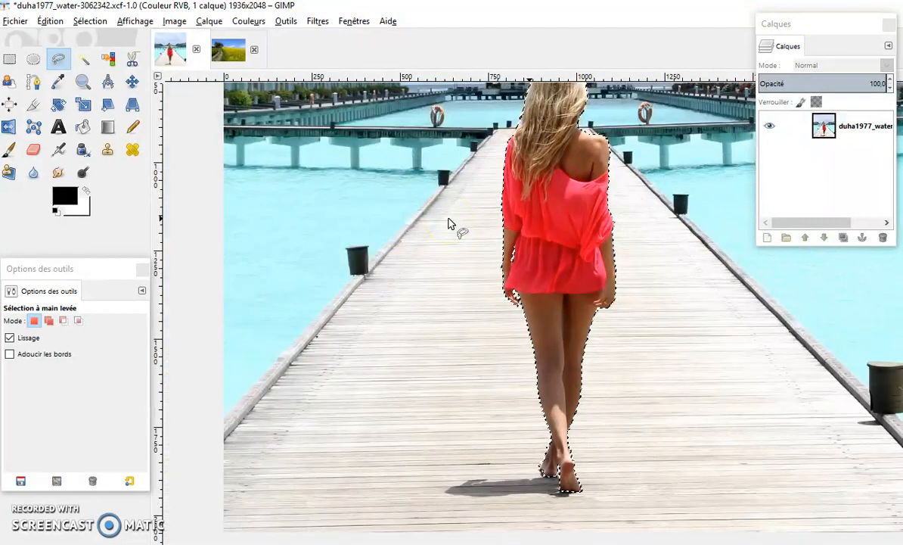
scroll(449, 224, down, 1)
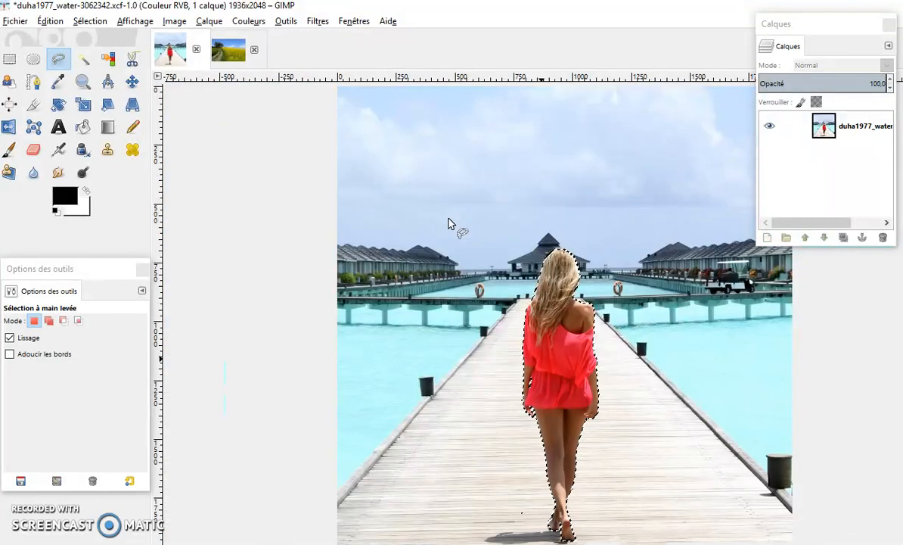
click(853, 125)
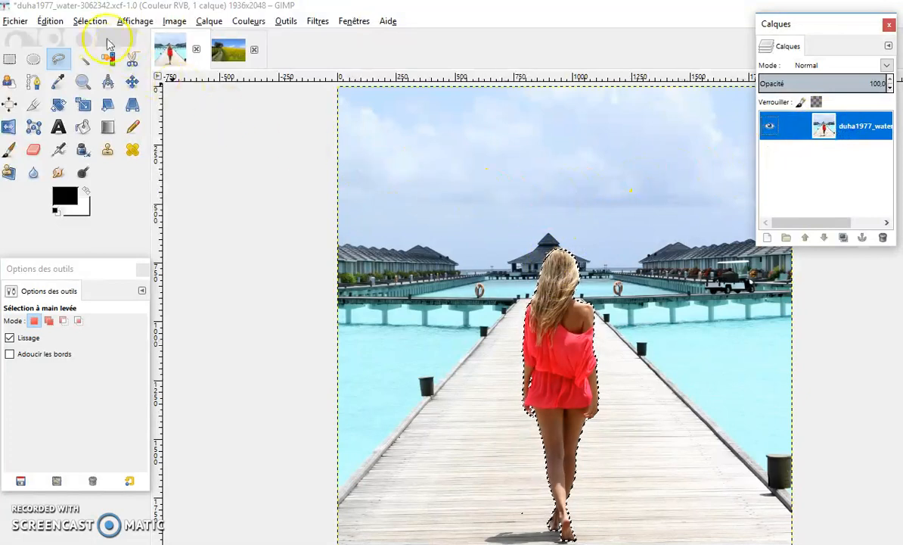
- Feather the selection around the woman by 1 px
click(50, 21)
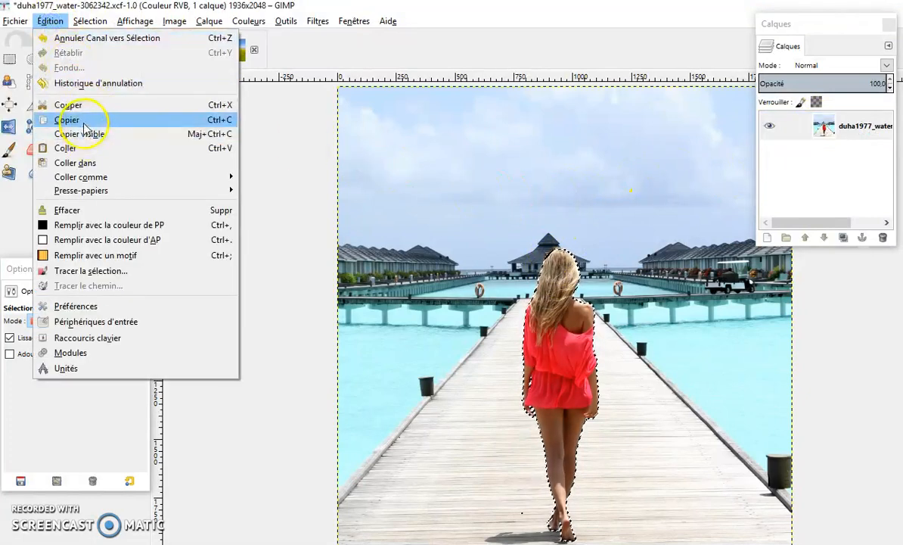
click(53, 23)
click(90, 22)
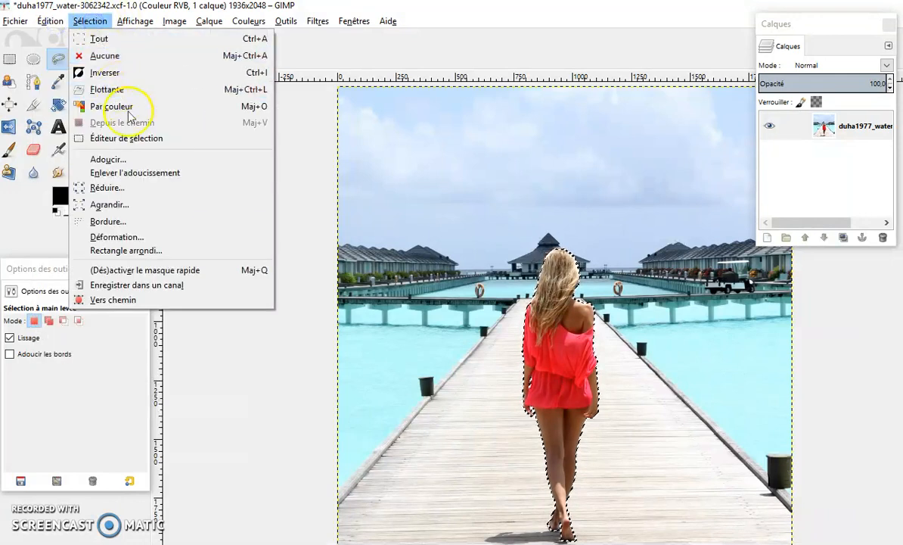
click(135, 177)
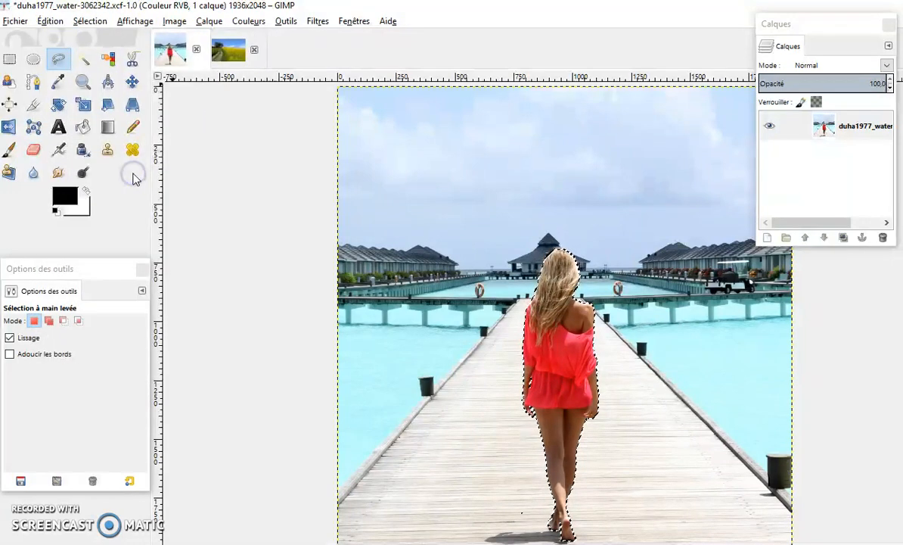
click(87, 21)
click(110, 159)
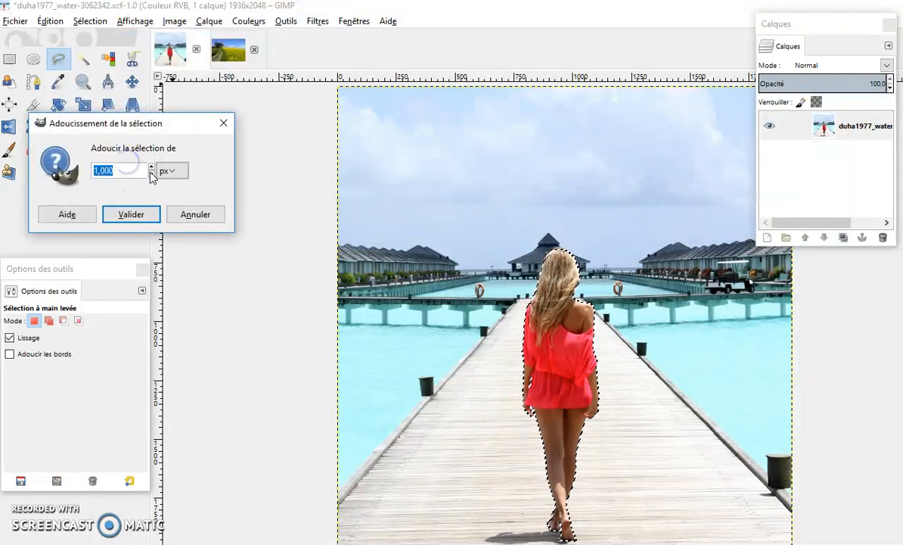
key(Return)
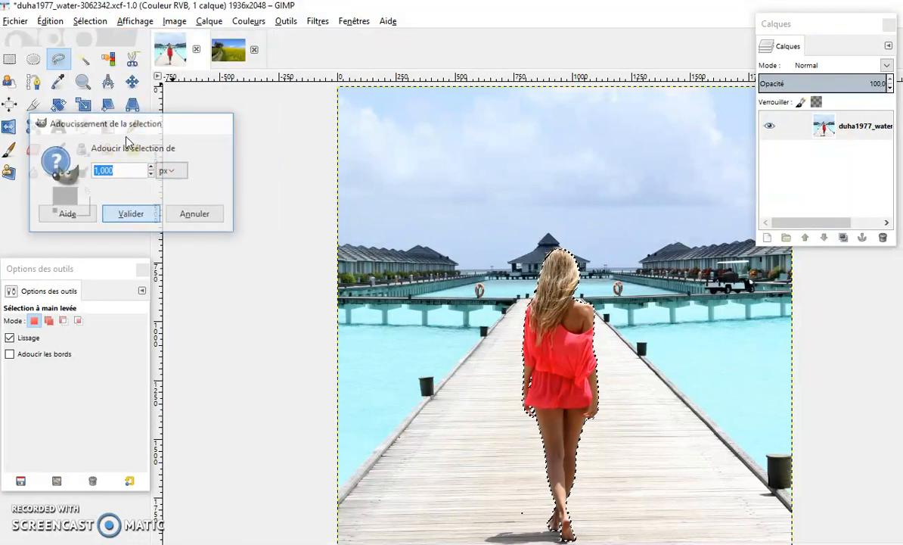
- Shrink the woman's selection by 1 px, keeping shrinking from the image border enabled
click(88, 23)
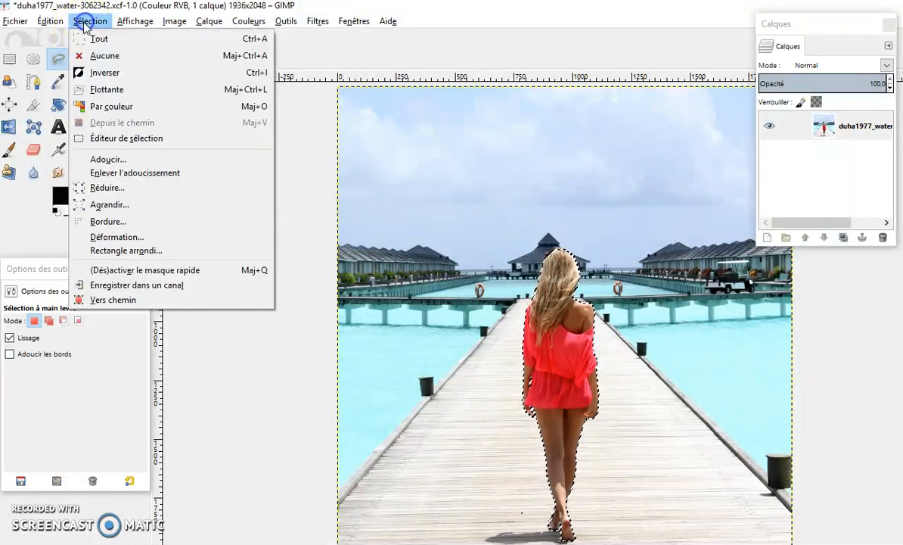
click(129, 189)
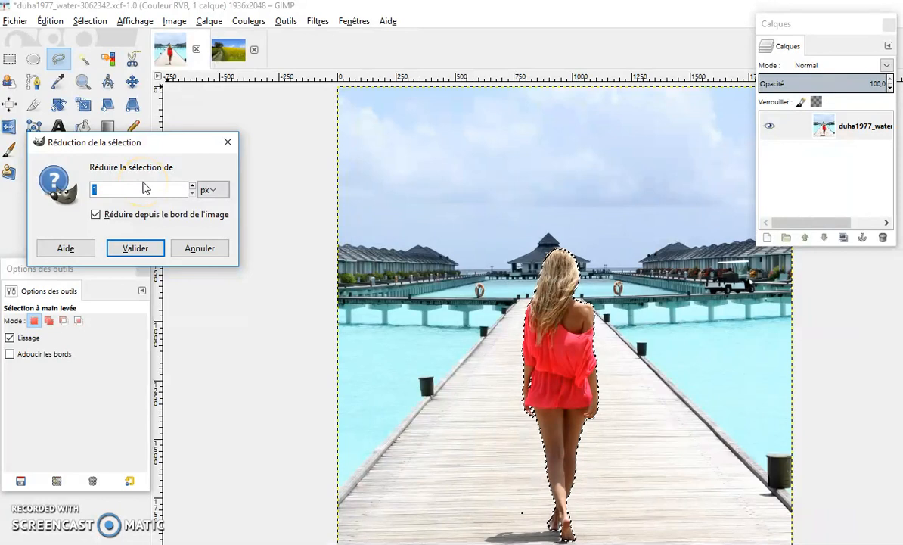
click(136, 250)
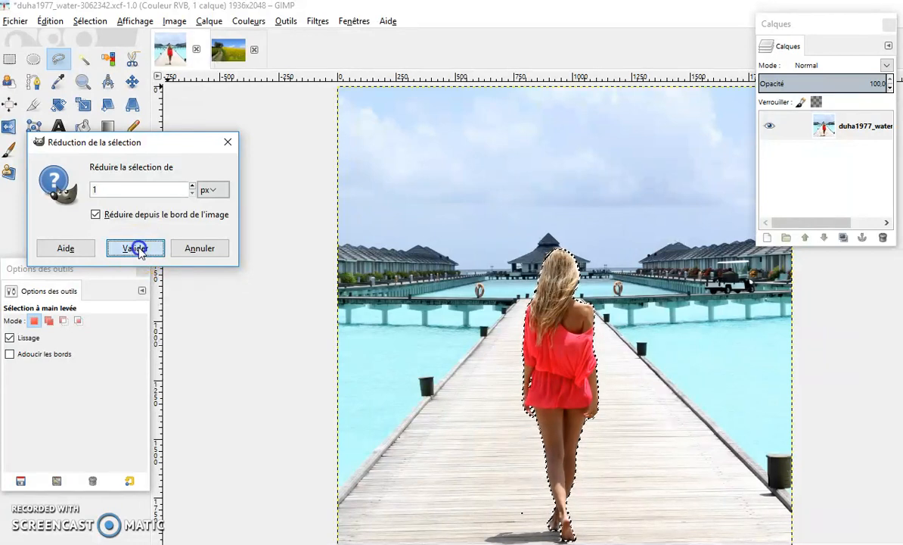
- Copy the selected woman and paste her into the rapeseed field image
click(50, 21)
click(99, 119)
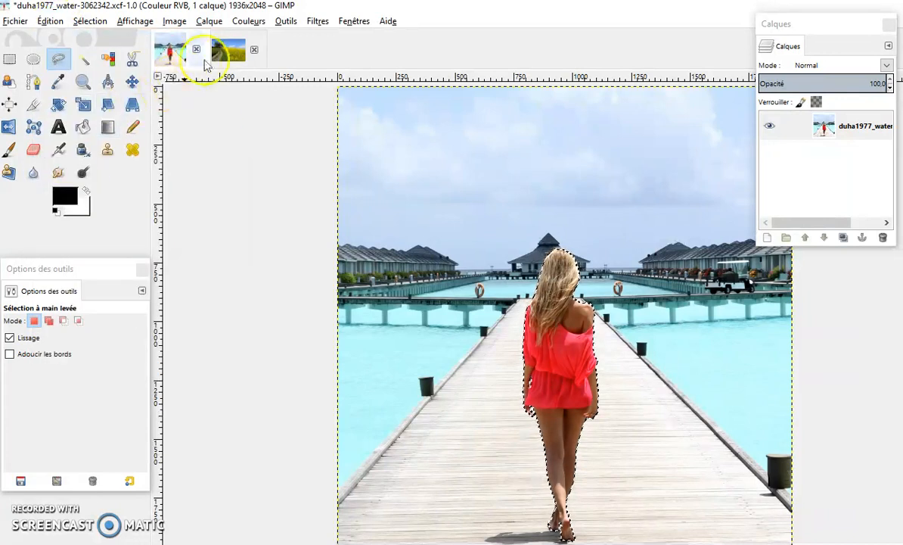
click(226, 50)
click(50, 21)
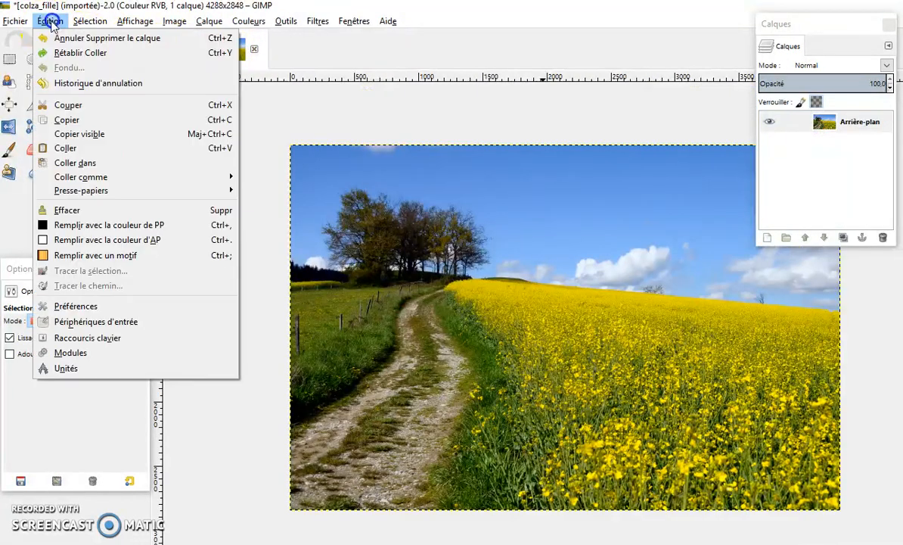
click(104, 148)
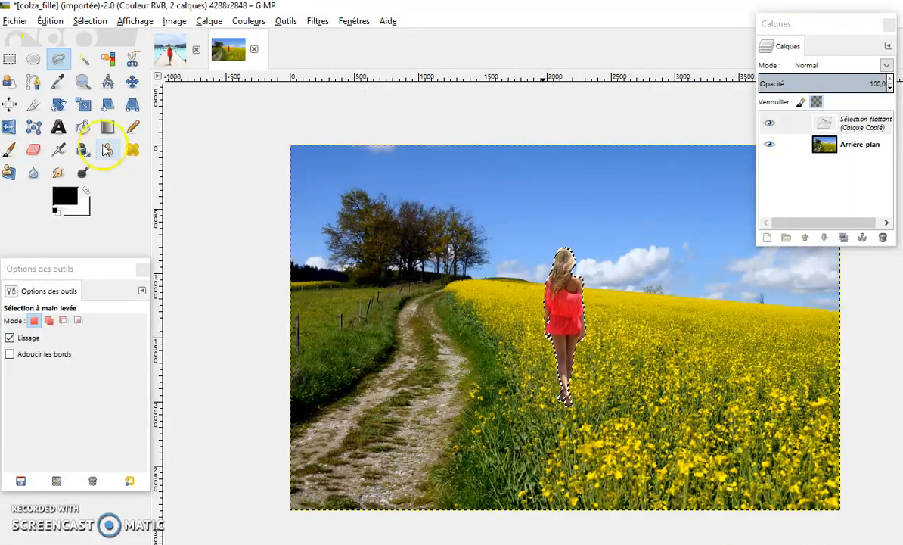
- Turn the pasted floating selection into a new layer of its own
drag(814, 29, 259, 145)
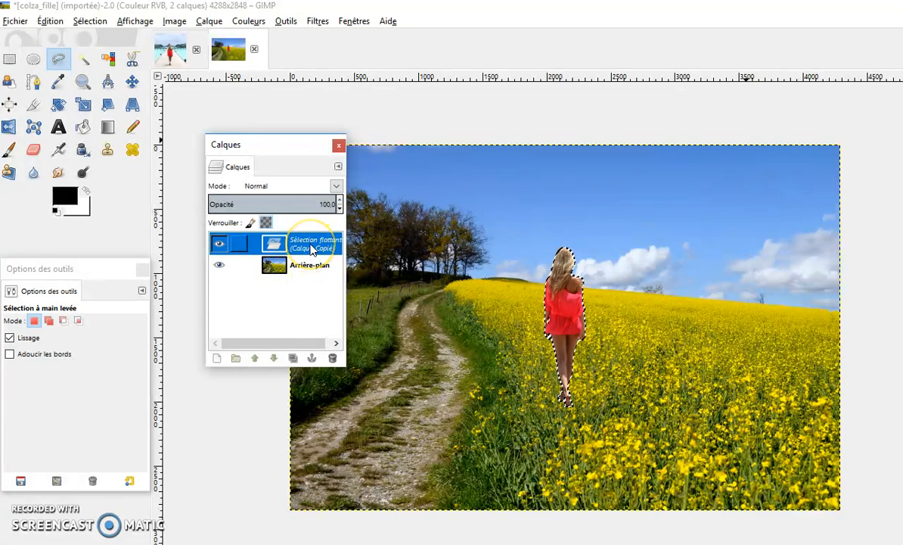
click(218, 360)
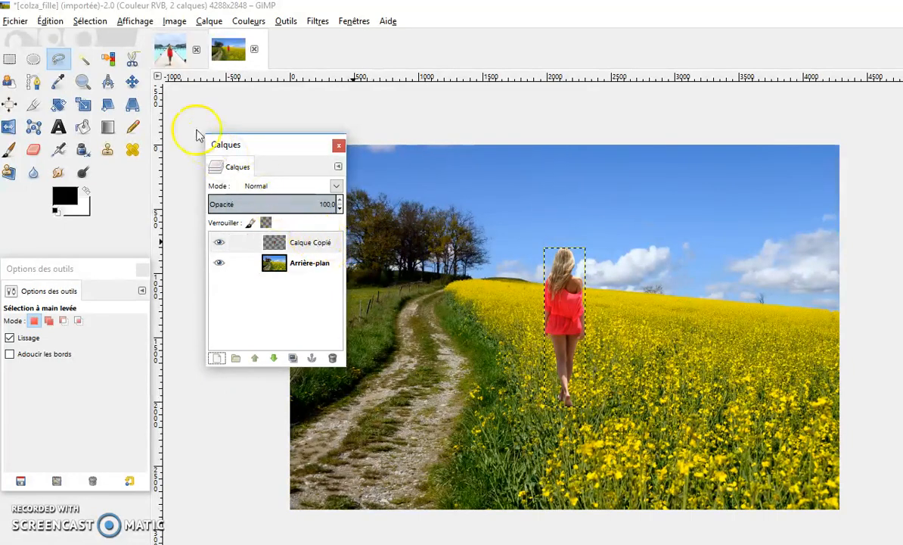
- Move the woman's pasted layer from the rapeseed field onto the dirt path and clear the Layers window away from her
click(132, 81)
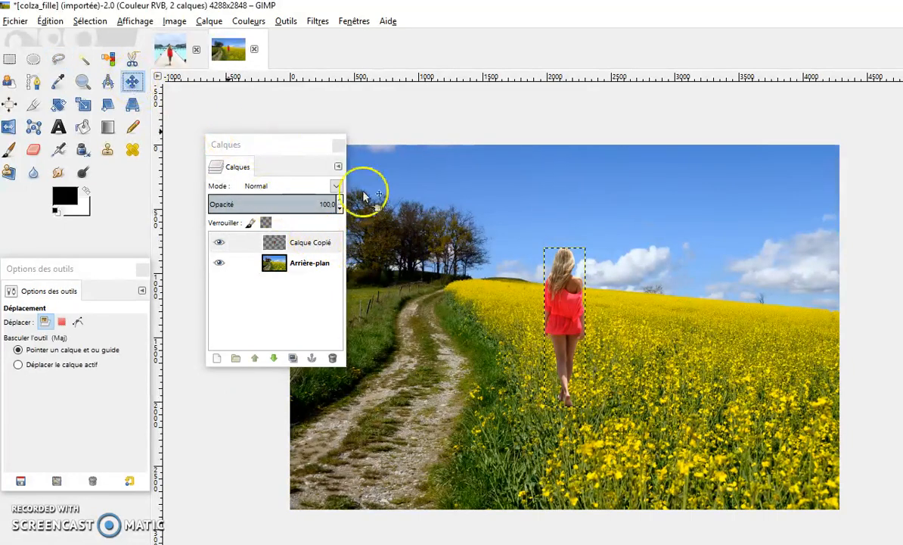
click(322, 242)
drag(567, 299, 436, 309)
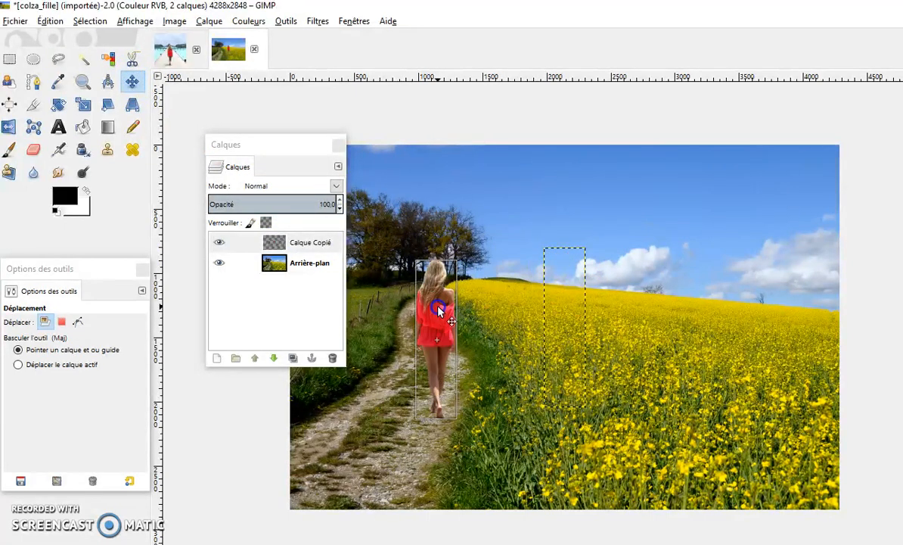
drag(251, 149, 667, 175)
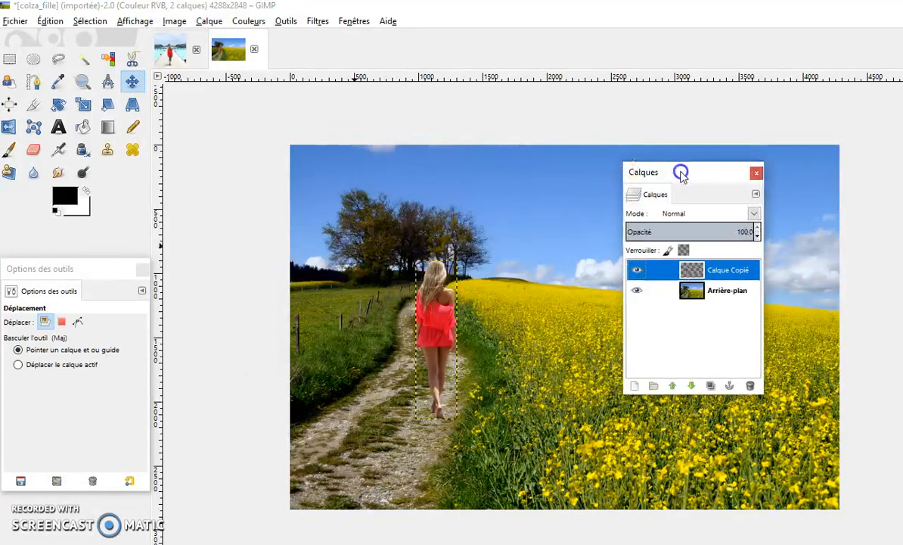
- Enlarge the woman's layer proportionally with the Scale tool, keeping its lower-left corner in place
click(83, 107)
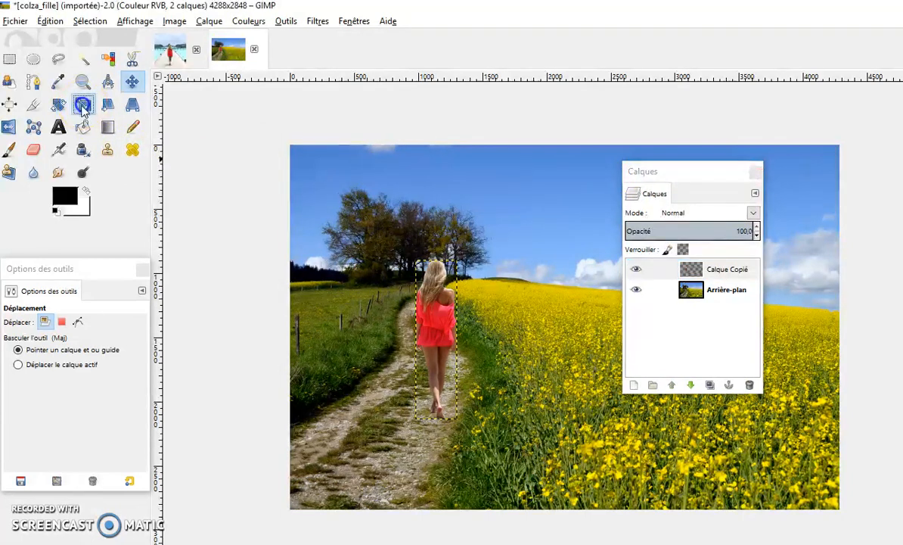
click(432, 267)
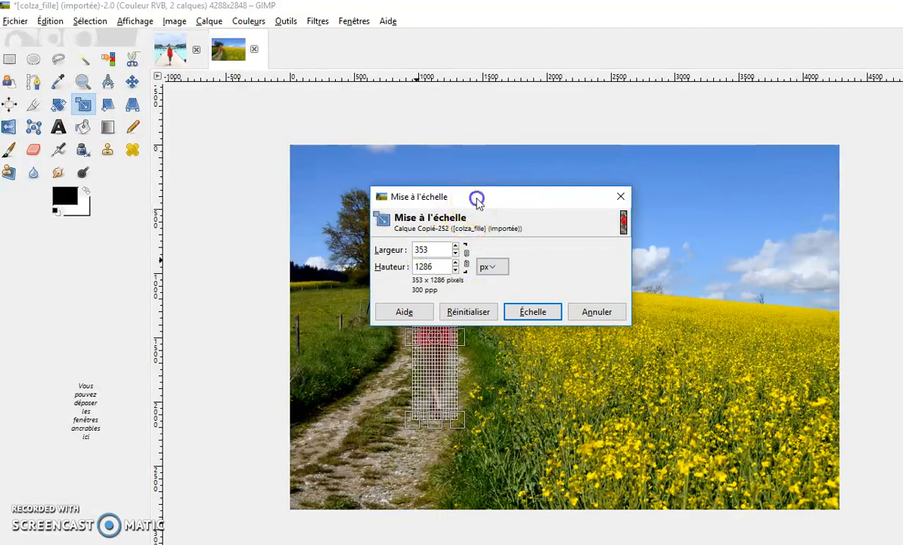
drag(475, 199, 621, 168)
drag(464, 246, 488, 242)
click(767, 167)
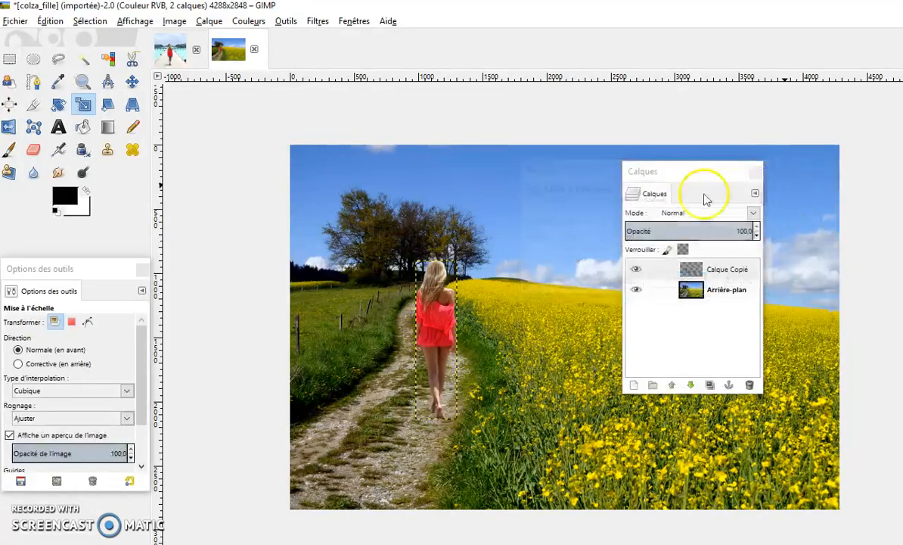
drag(452, 317, 488, 237)
click(681, 283)
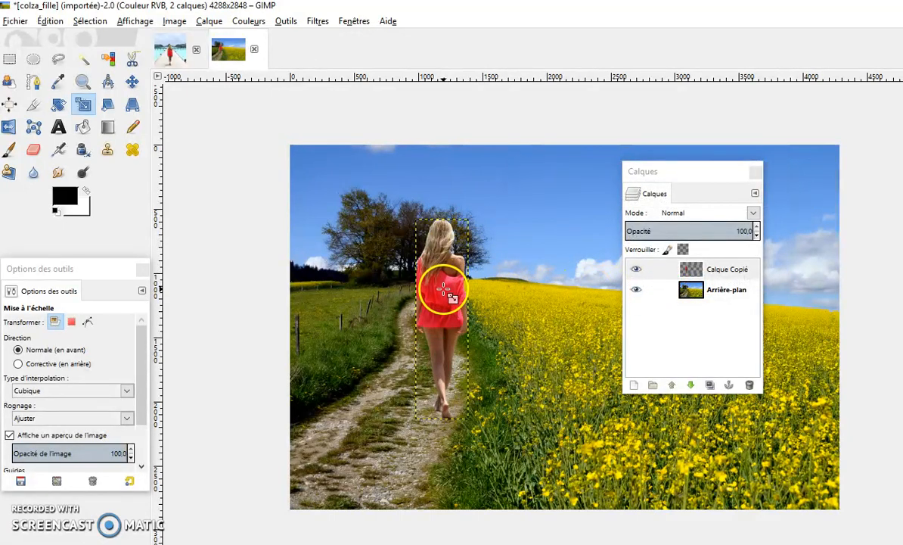
- Move the enlarged woman slightly left and down along the dirt path, and toggle her layer's visibility off and on
click(132, 81)
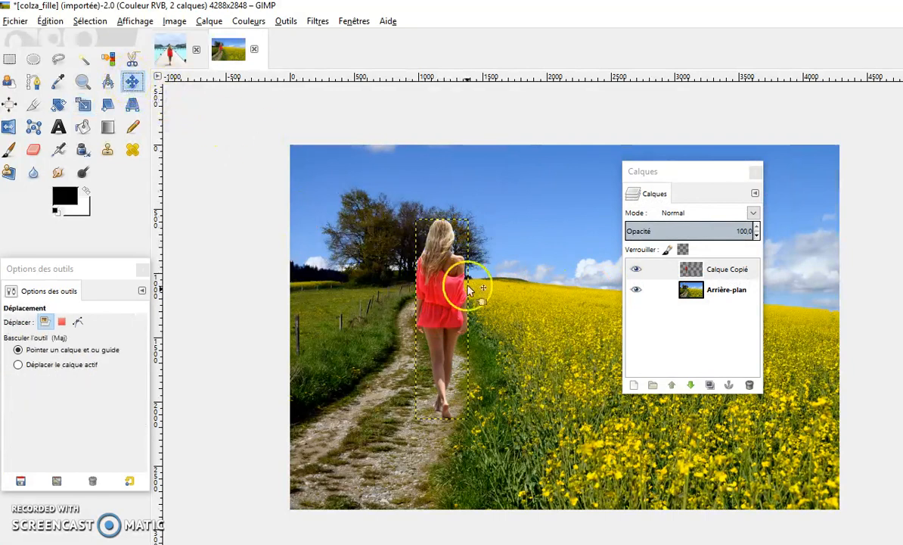
drag(450, 297, 427, 318)
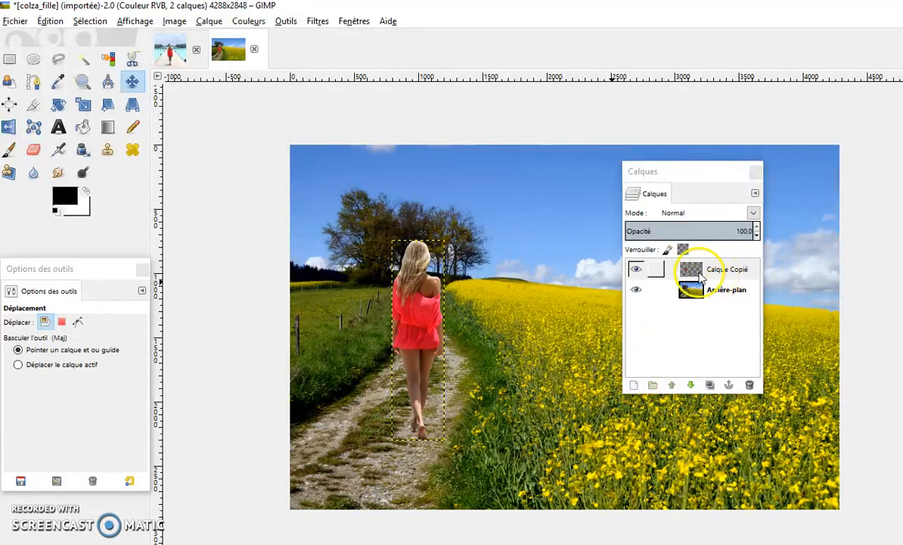
click(636, 270)
click(636, 271)
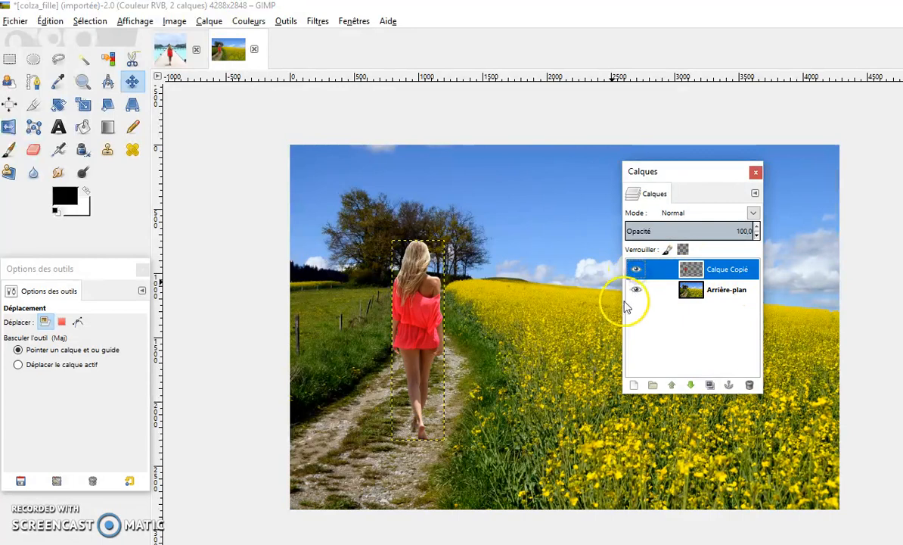